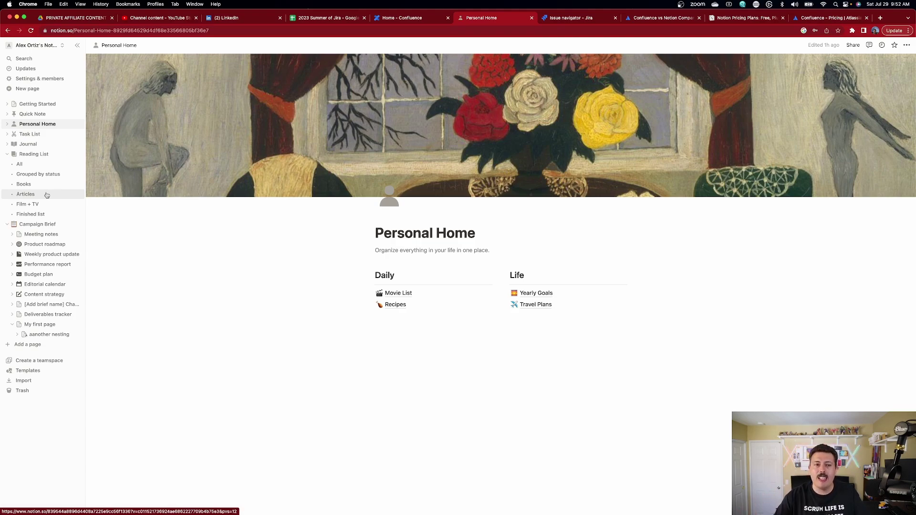
Step: Browse the work templates, previewing Product Spec, Campaign Brief, Engineering Tech Spec, Engineering Wiki, Post-mortem and Retrospective
click(28, 371)
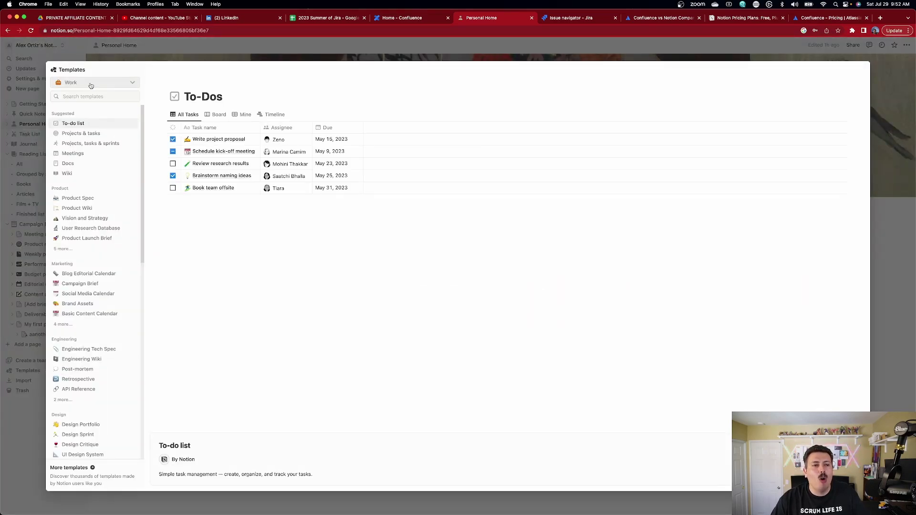
click(92, 199)
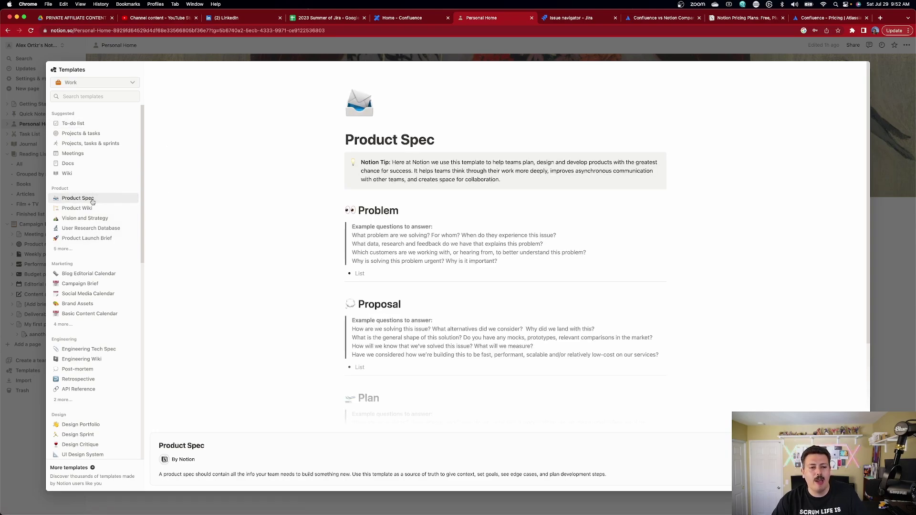
click(85, 286)
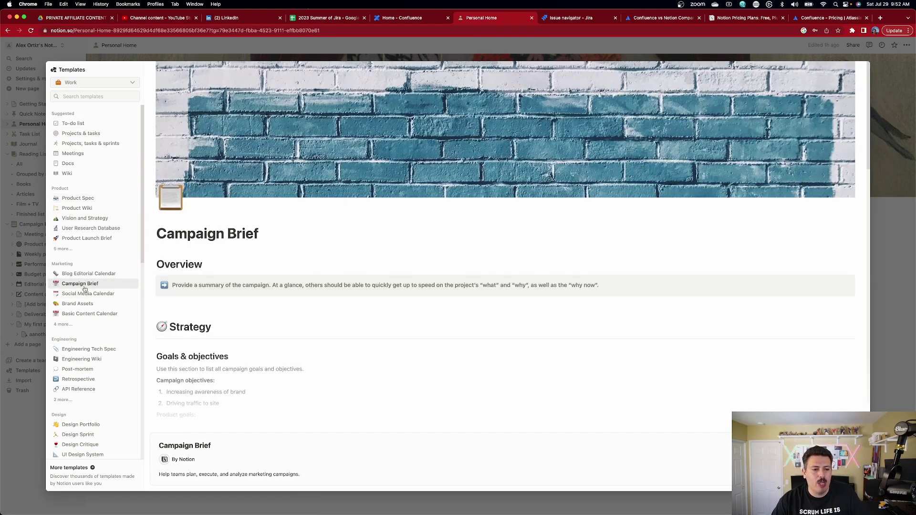
click(93, 350)
click(89, 359)
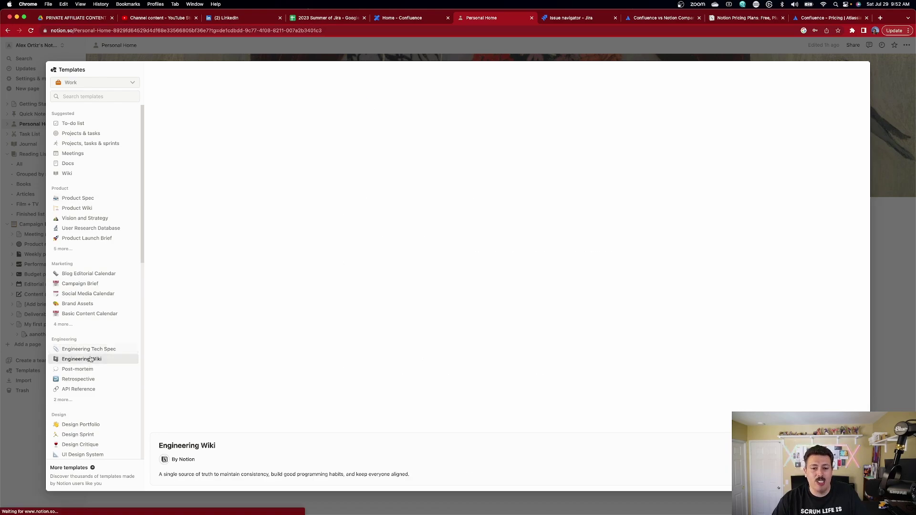
click(92, 371)
click(91, 379)
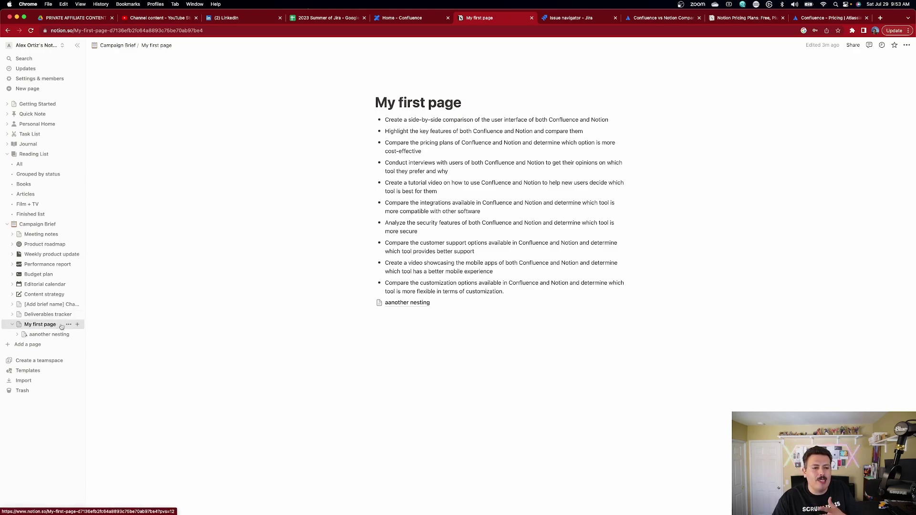
Step: Add a subpage titled "This Page" under My first page and close it
click(79, 325)
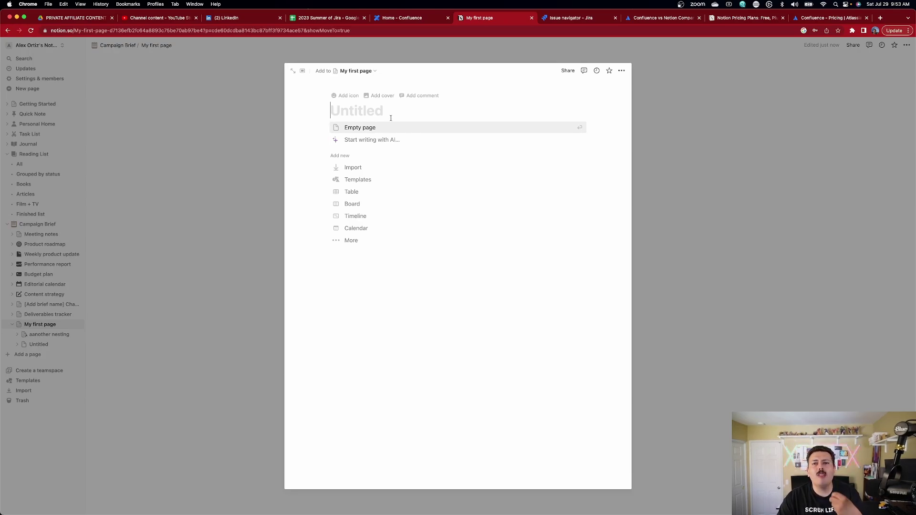
text(T)
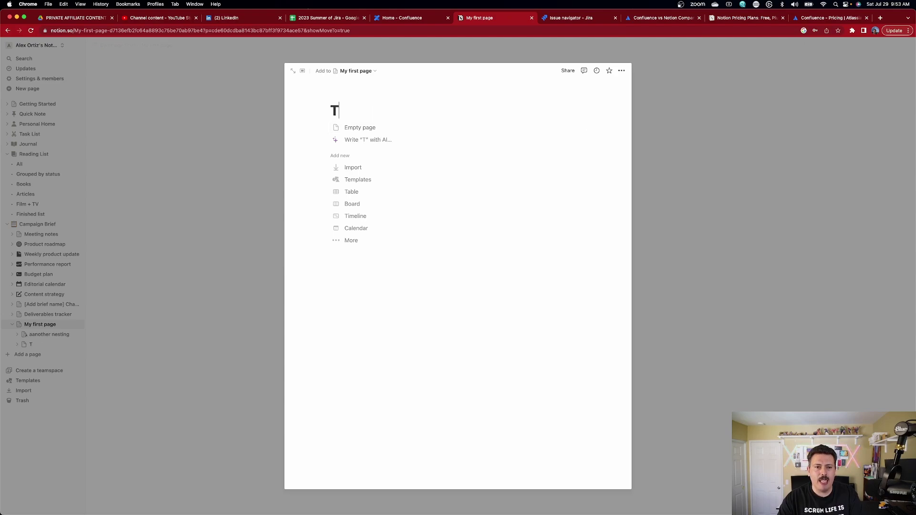
key(BackSpace)
text(This Page)
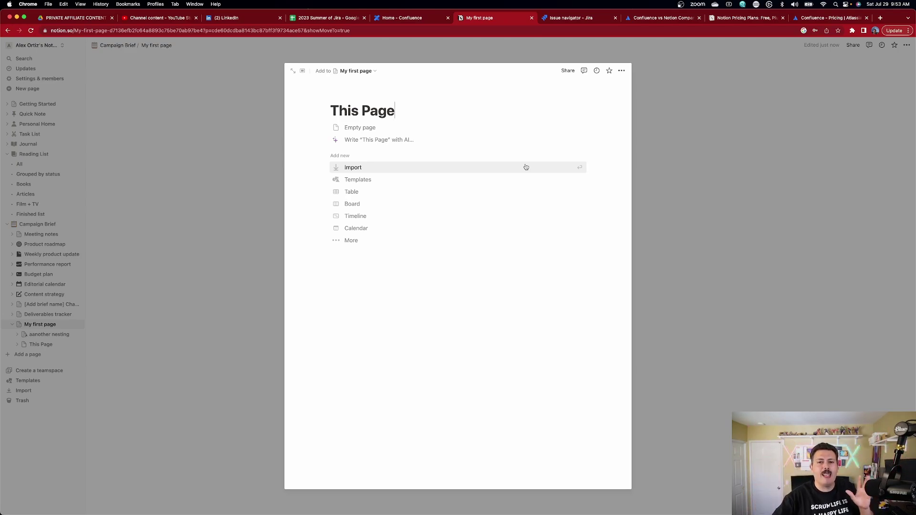
click(709, 216)
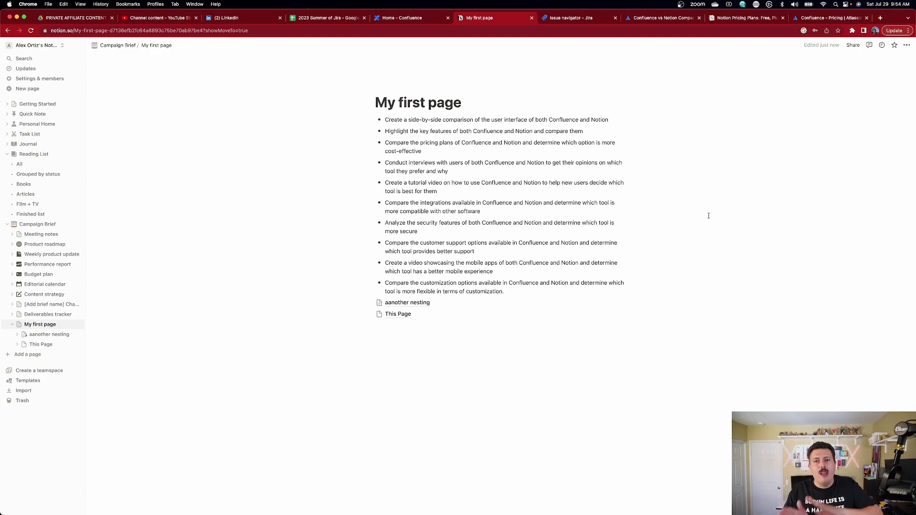
Step: Add another subpage under My first page titled "Confluence vs Notion"
click(79, 333)
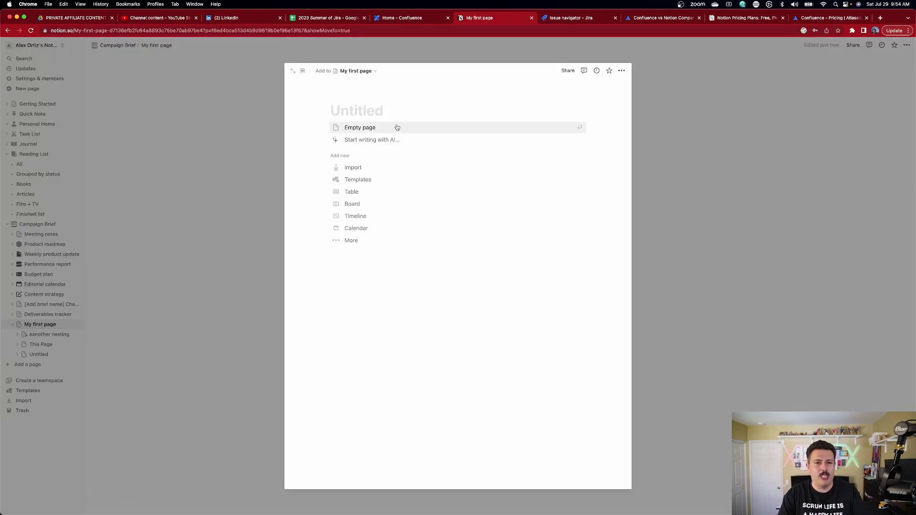
text(Confluence vs Notin)
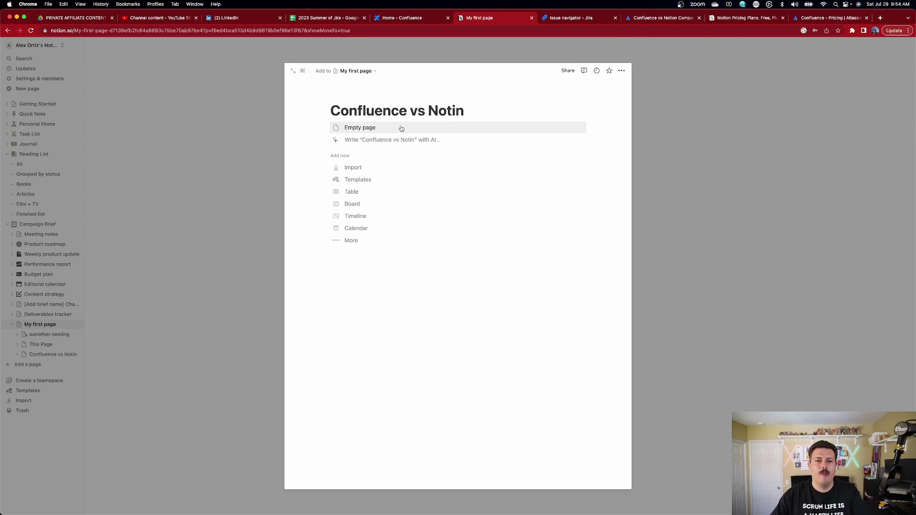
key(BackSpace)
text(on)
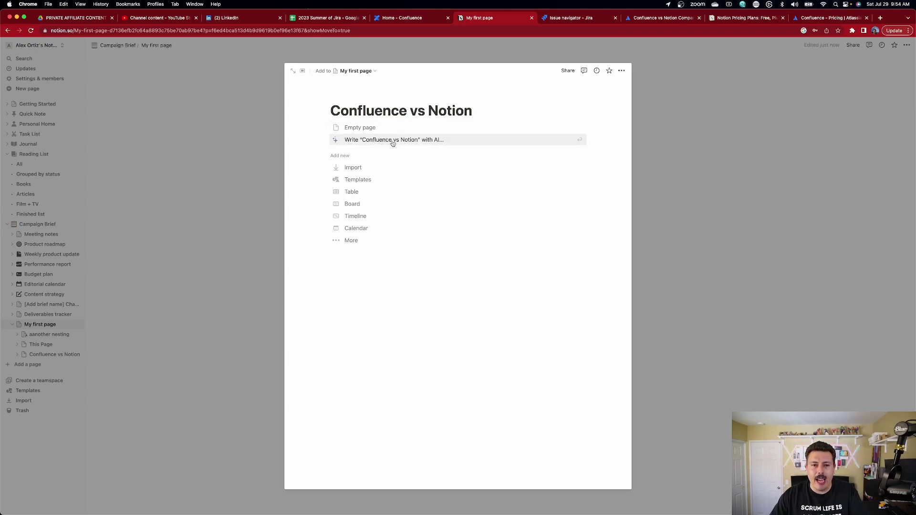
Step: Generate the new page's text with AI from the prompt "Write about Confluence vs Notion", close the page and expand Task List
click(392, 139)
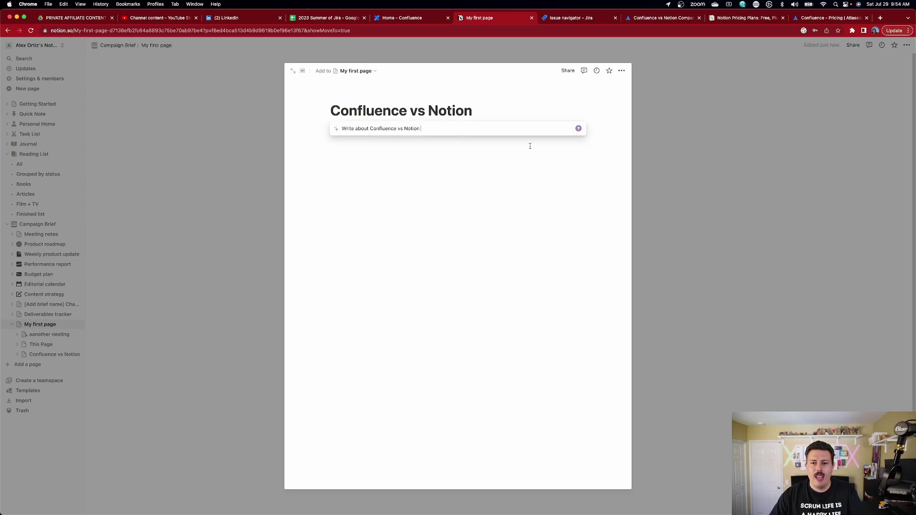
key(Return)
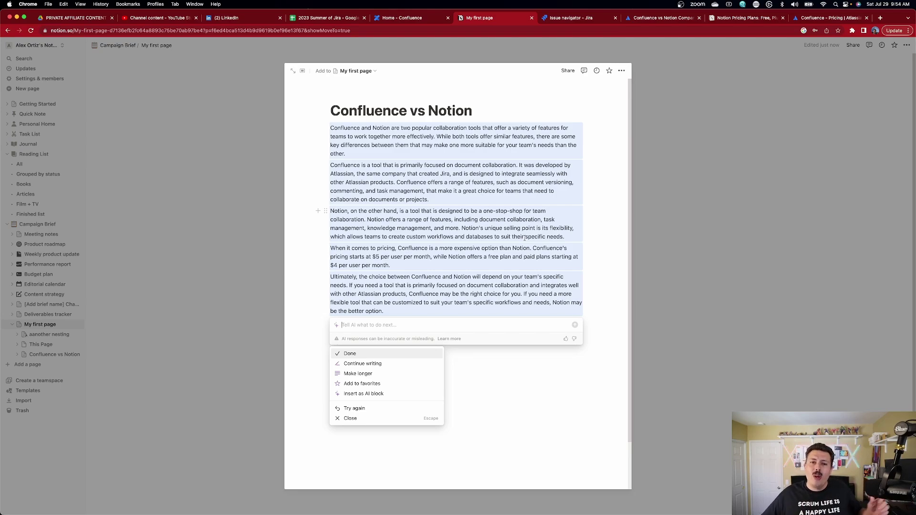
click(731, 119)
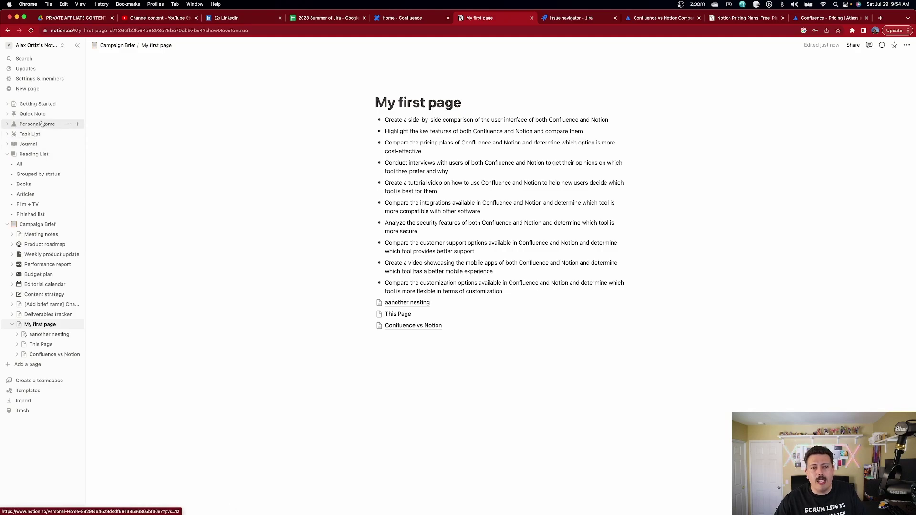
click(8, 134)
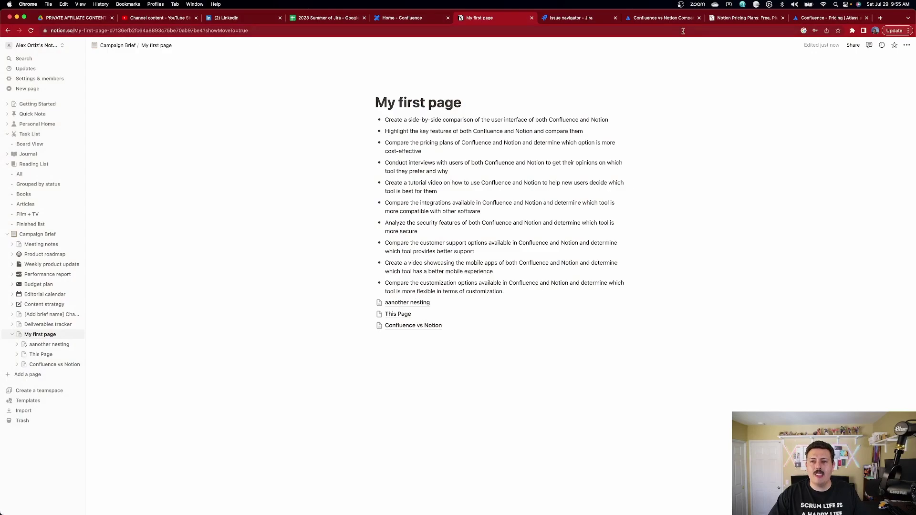
Step: Switch to Atlassian's Confluence vs. Notion comparison page and highlight the "Go beyond Notion's limits" heading and part of its description while reading
click(672, 19)
scroll(515, 216, up, 5)
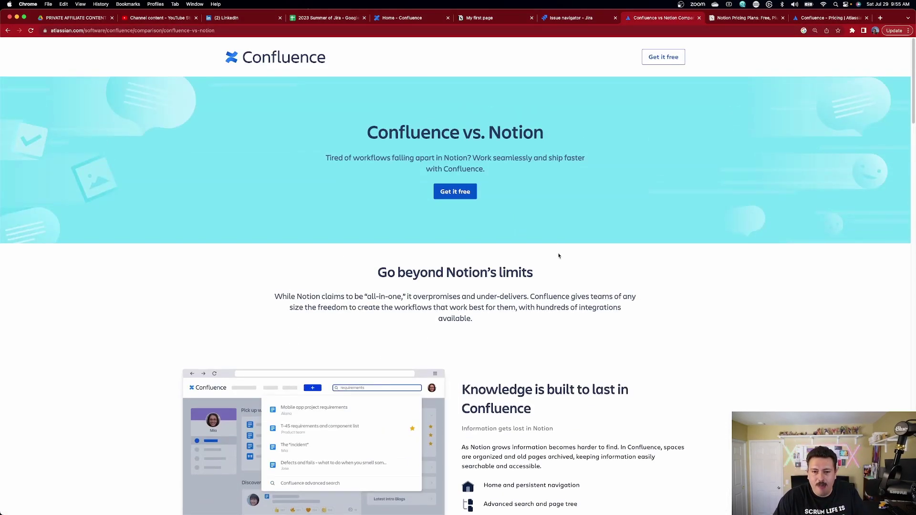
scroll(559, 256, down, 3)
drag(377, 168, 541, 167)
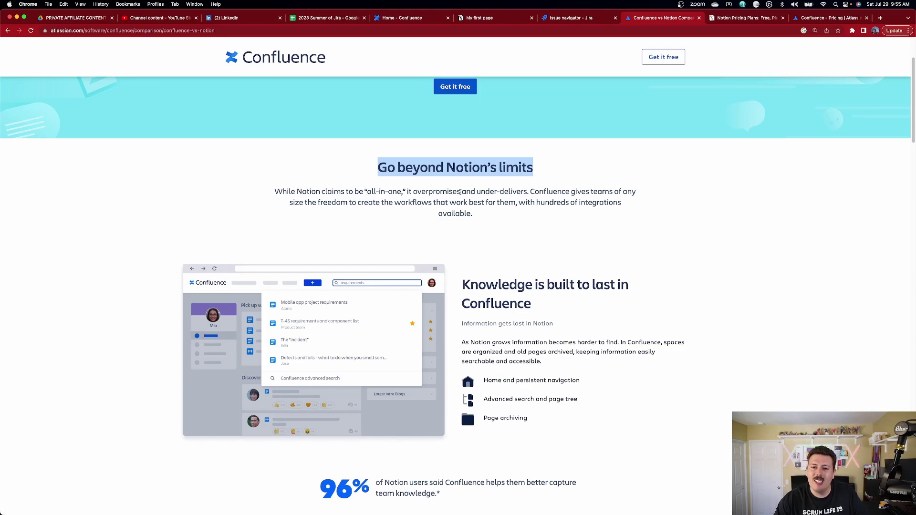
drag(572, 188, 601, 202)
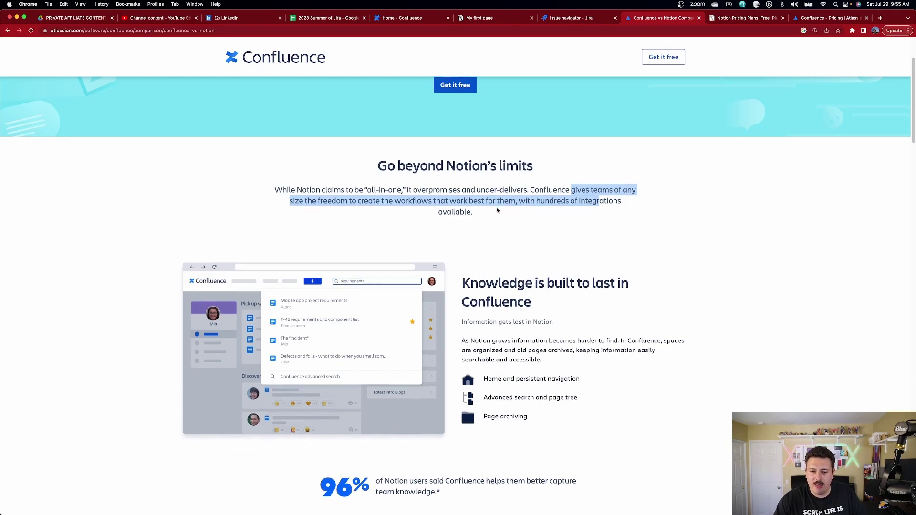
Step: Examine the "Knowledge is built to last in Confluence" section, highlighting its heading and subheading, and continue to "Don't just plan, do"
scroll(498, 210, down, 3)
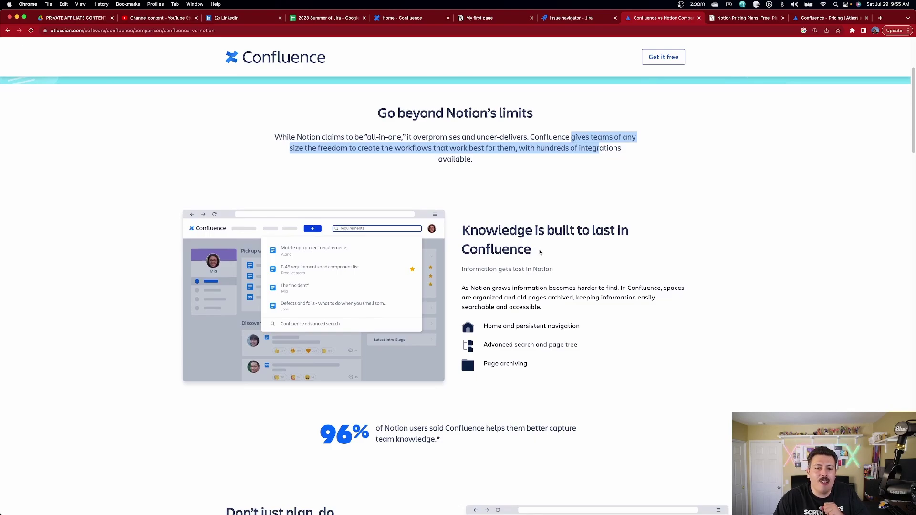
drag(540, 252, 463, 229)
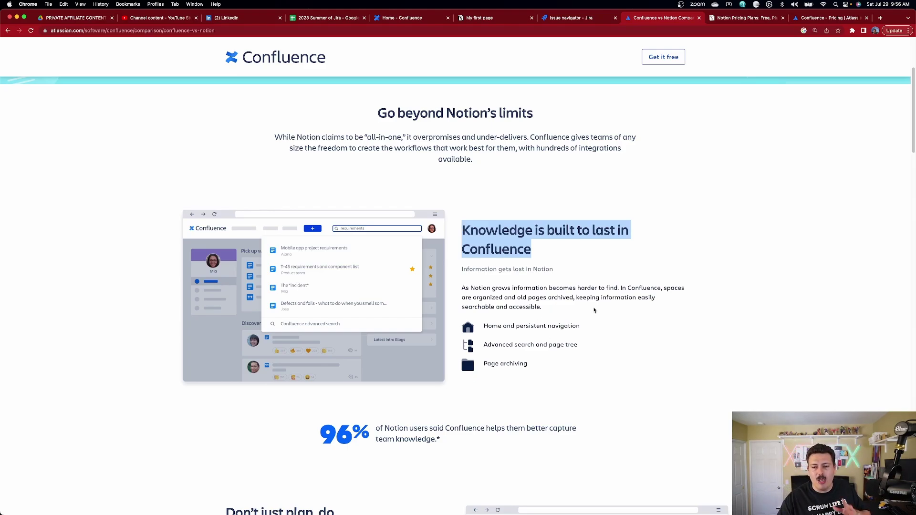
drag(465, 269, 563, 272)
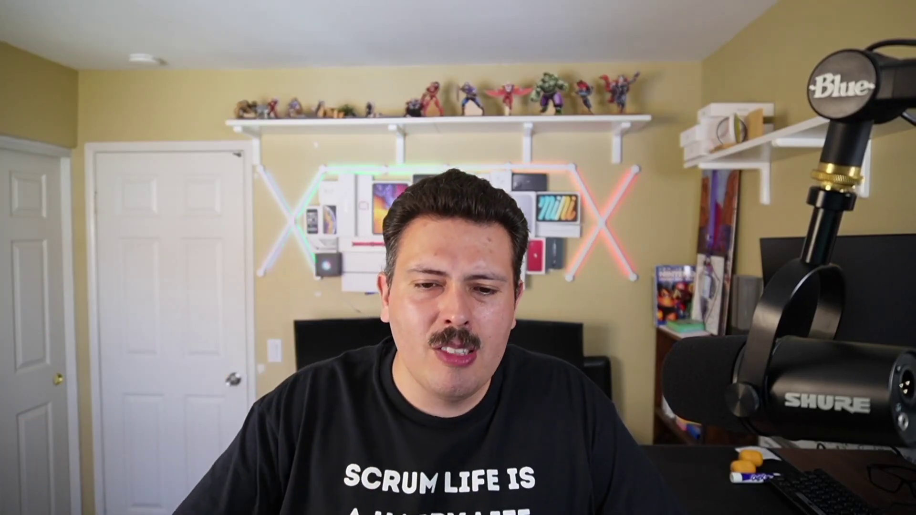
scroll(319, 382, down, 3)
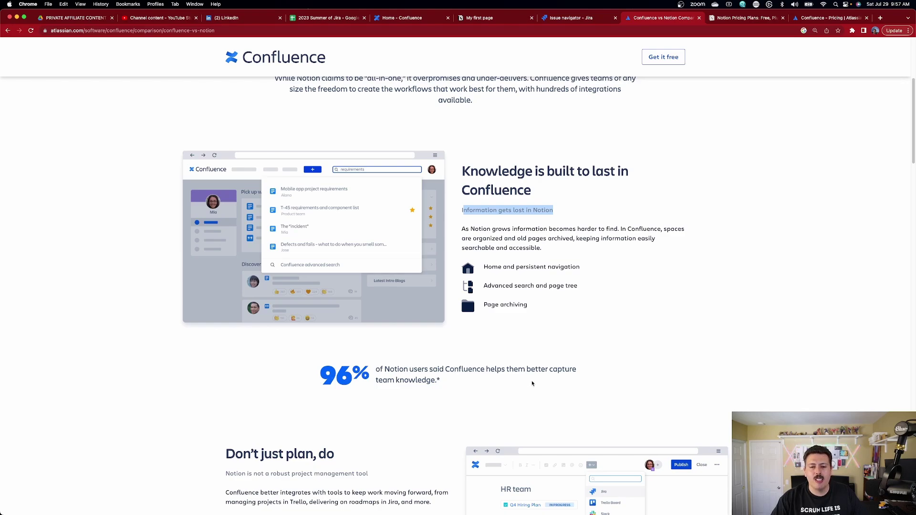
scroll(533, 380, down, 5)
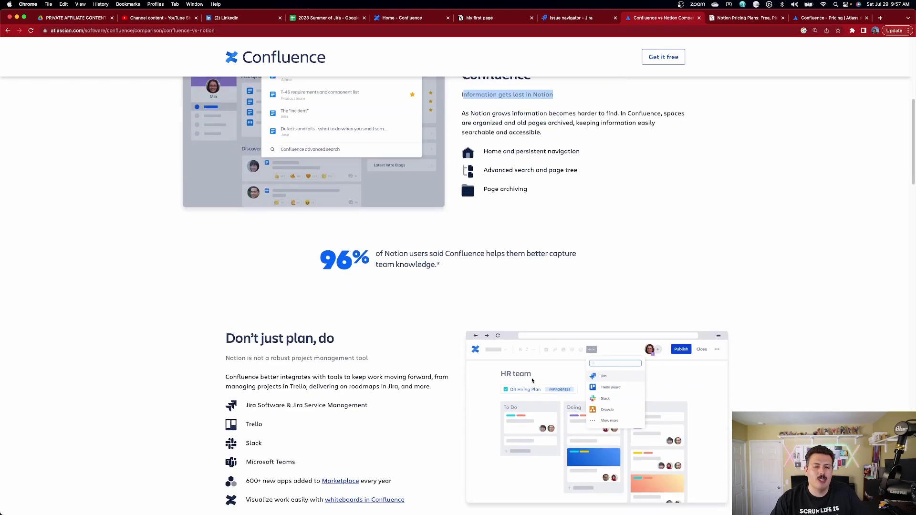
scroll(533, 380, down, 4)
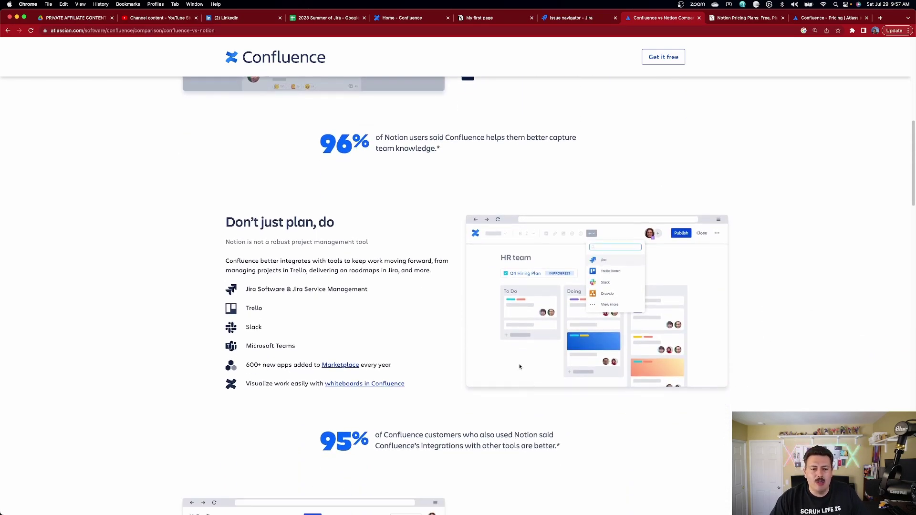